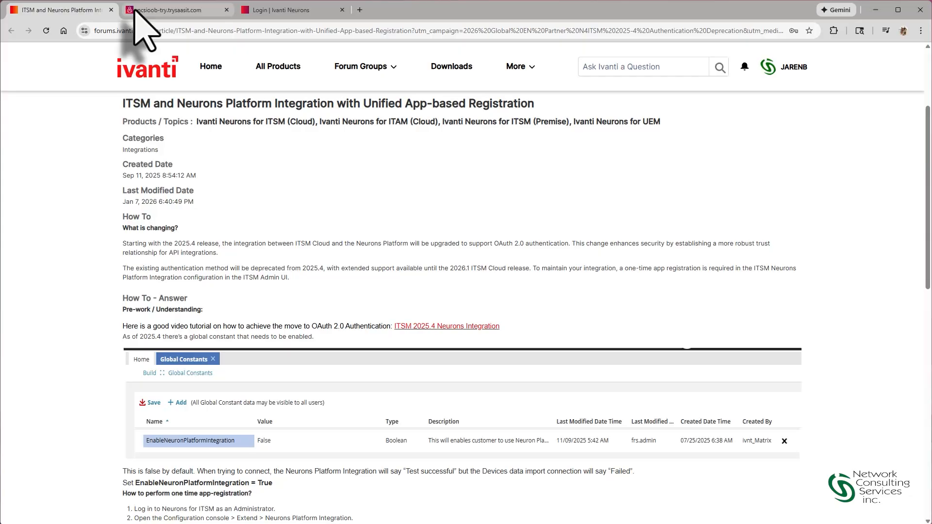
# Step: Open the connection setup of the Neurons Platform Integration in the ITSM tenant's configuration settings
pyautogui.click(136, 11)
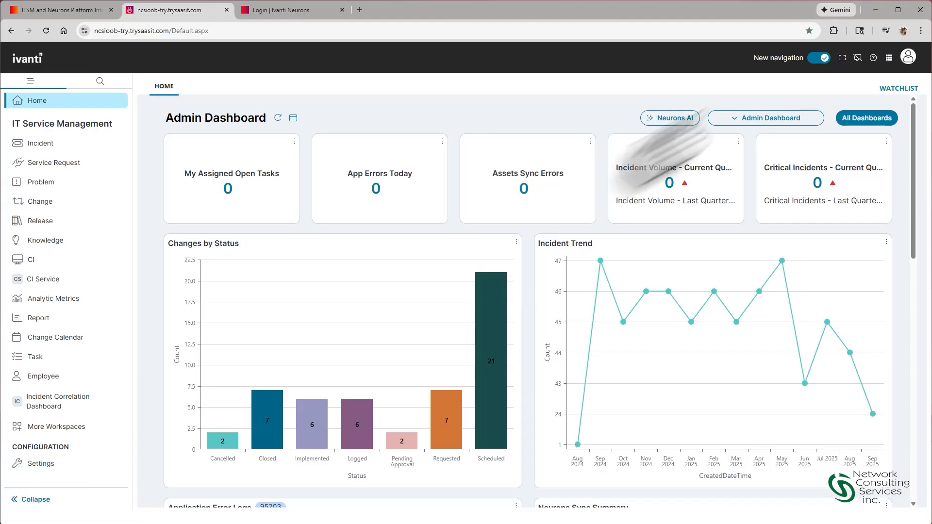
pyautogui.click(57, 466)
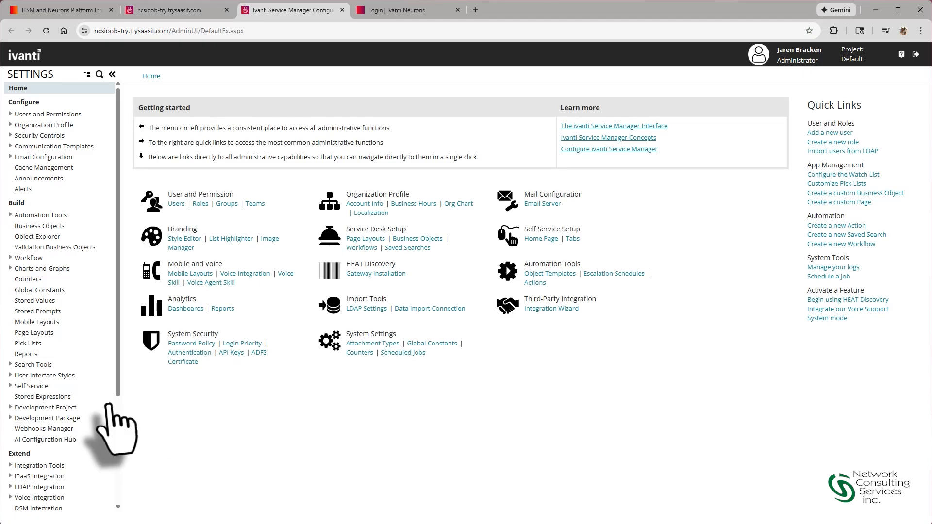
pyautogui.scroll(-3, 29, 316)
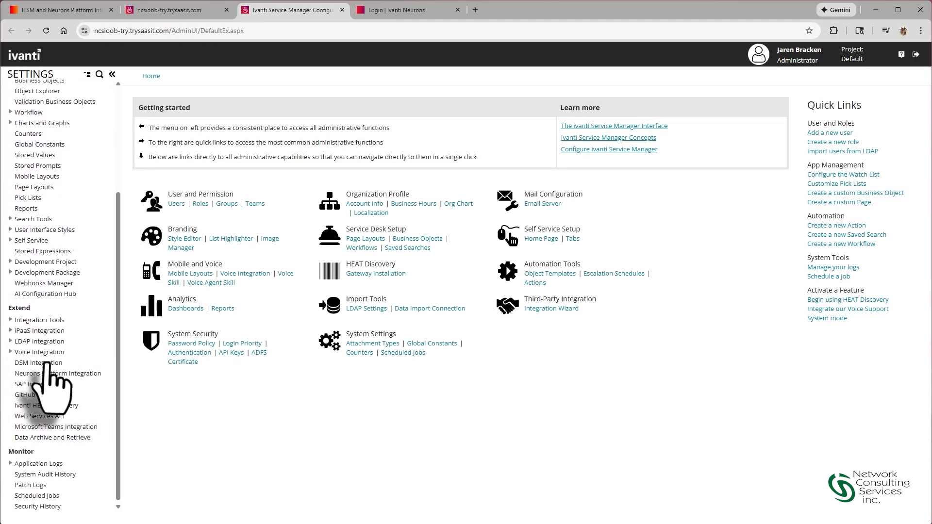
pyautogui.click(47, 374)
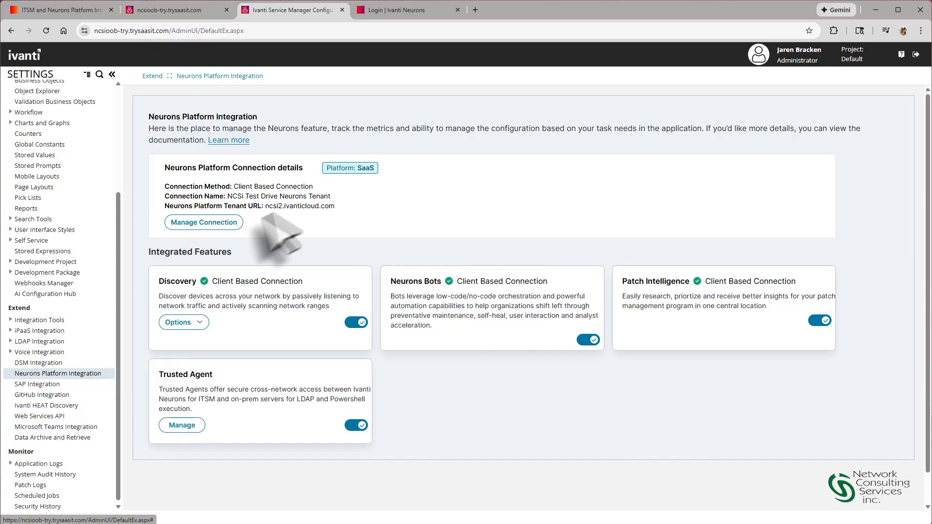
pyautogui.click(210, 222)
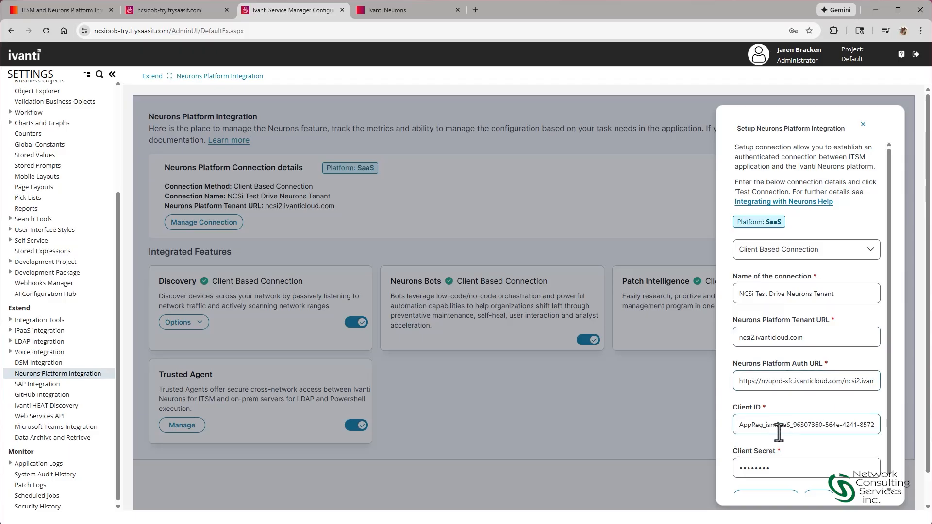
# Step: Switch to the Ivanti Neurons tenant and register a new app for Ivanti Neurons for ITSM and ITAM (SaaS) without a description
pyautogui.click(413, 11)
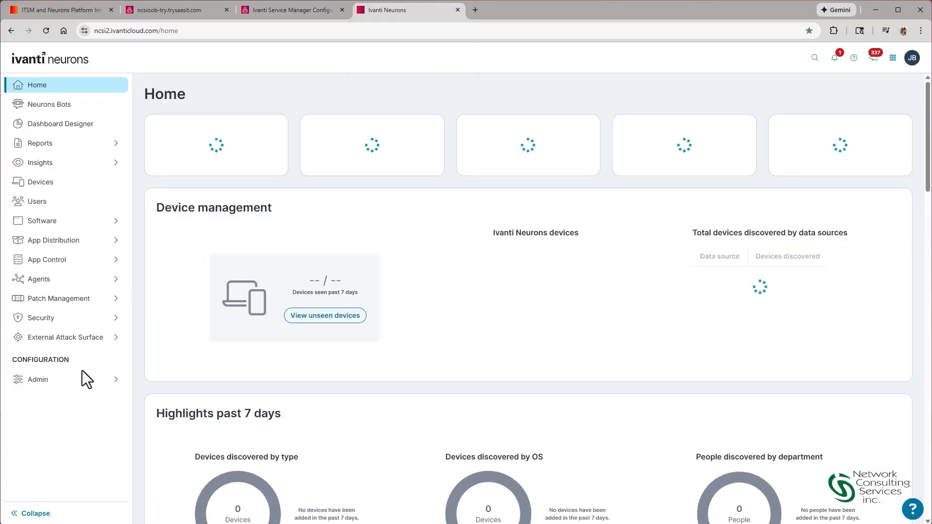
pyautogui.click(79, 389)
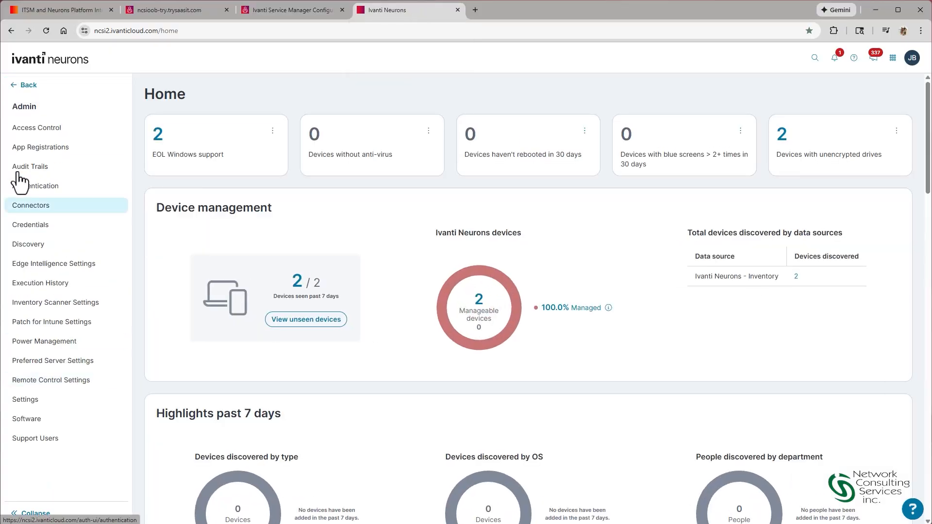
pyautogui.click(30, 148)
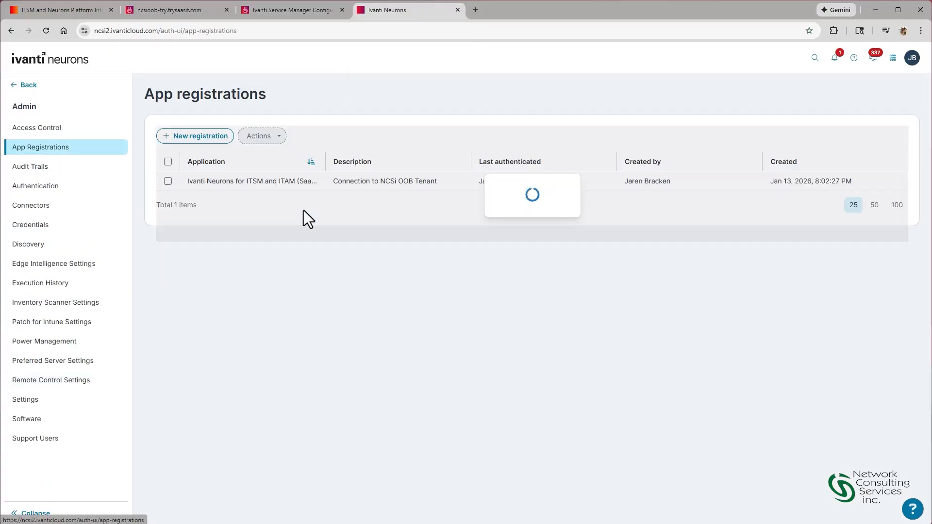
pyautogui.click(204, 138)
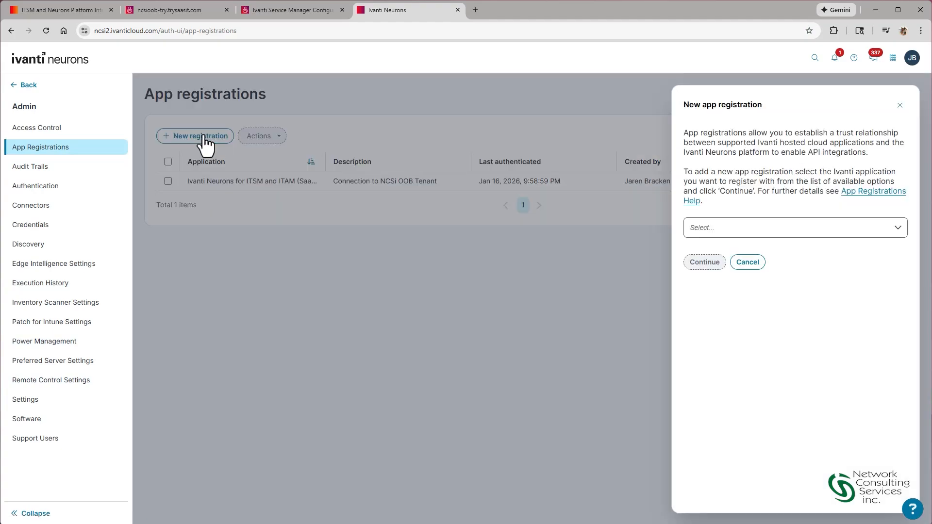
pyautogui.click(788, 228)
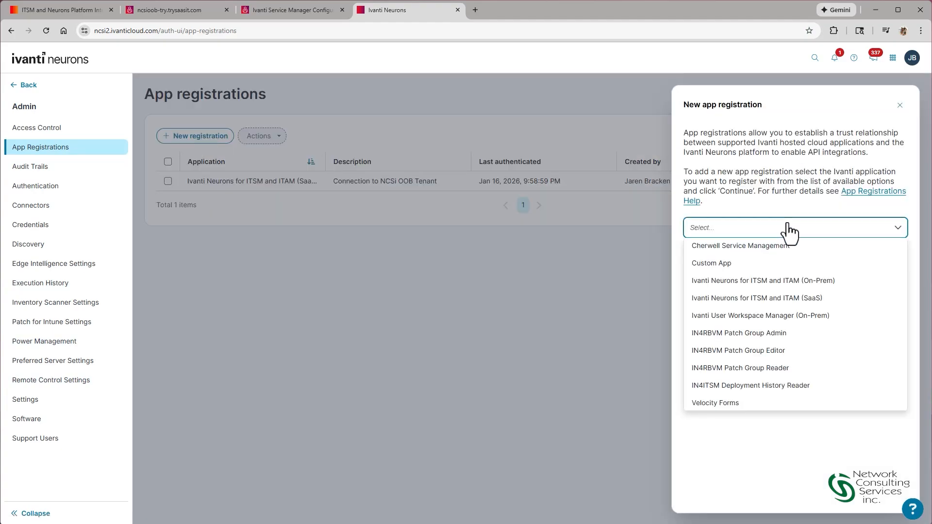
pyautogui.click(821, 306)
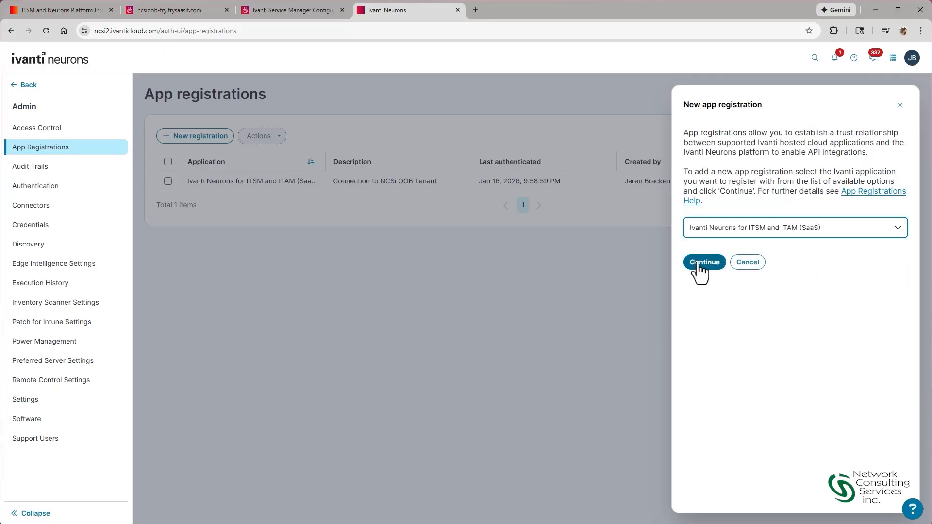
pyautogui.click(700, 263)
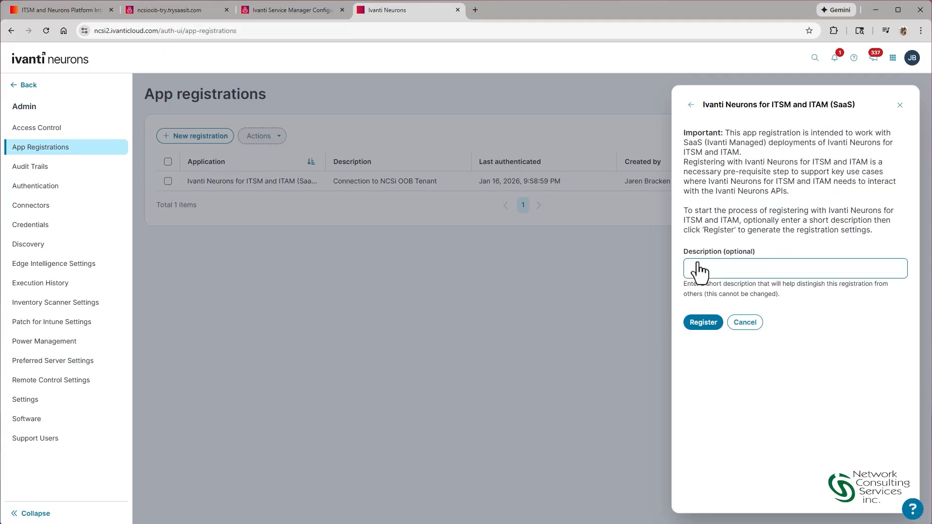
pyautogui.click(703, 322)
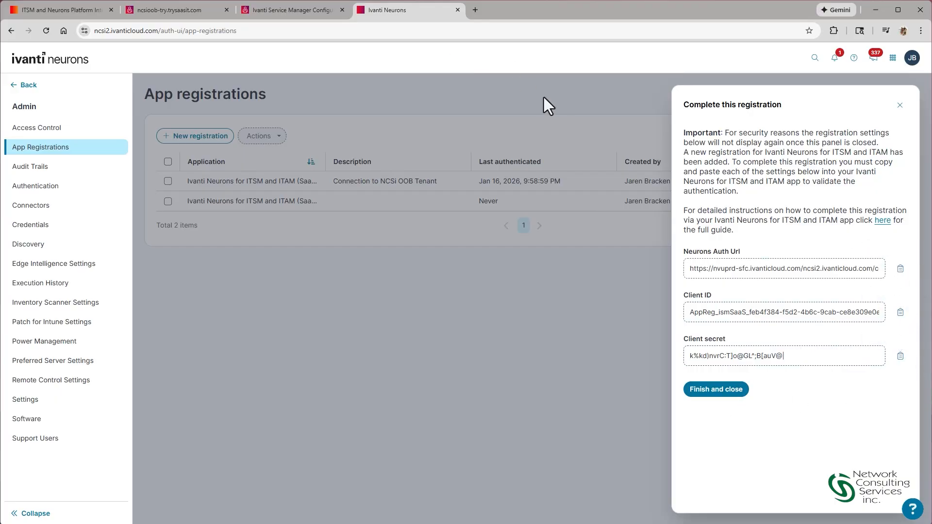
# Step: Return to the ITSM settings, test the client-based Neurons platform connection and view the Discovery feature's options
pyautogui.click(299, 9)
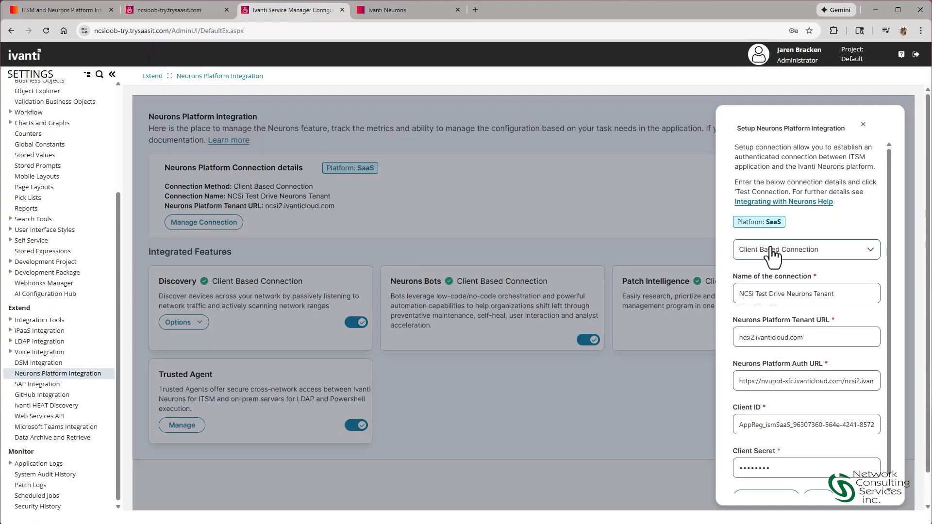
pyautogui.scroll(-1, 855, 394)
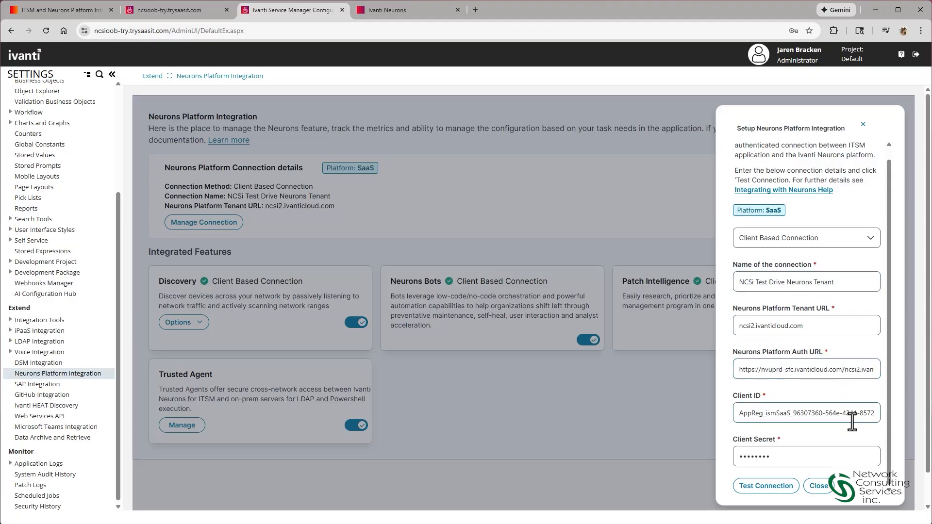
pyautogui.click(788, 487)
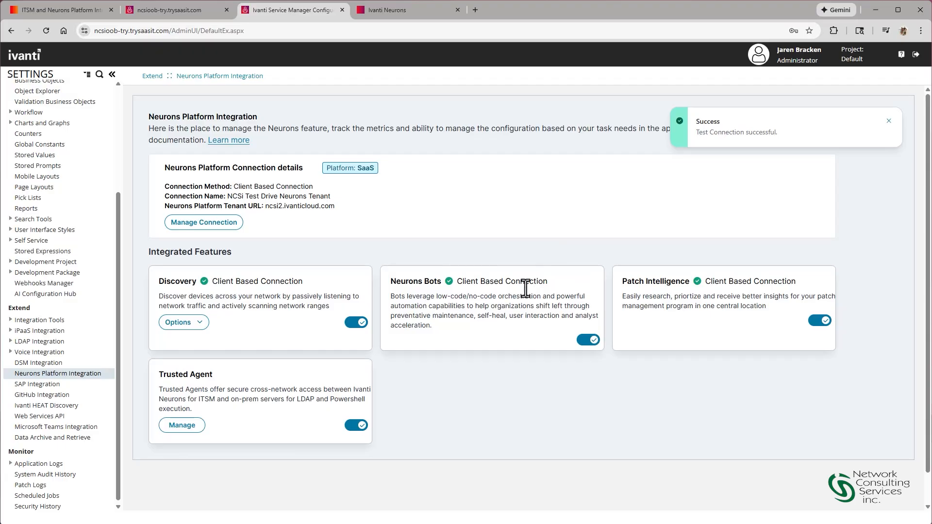
pyautogui.click(200, 324)
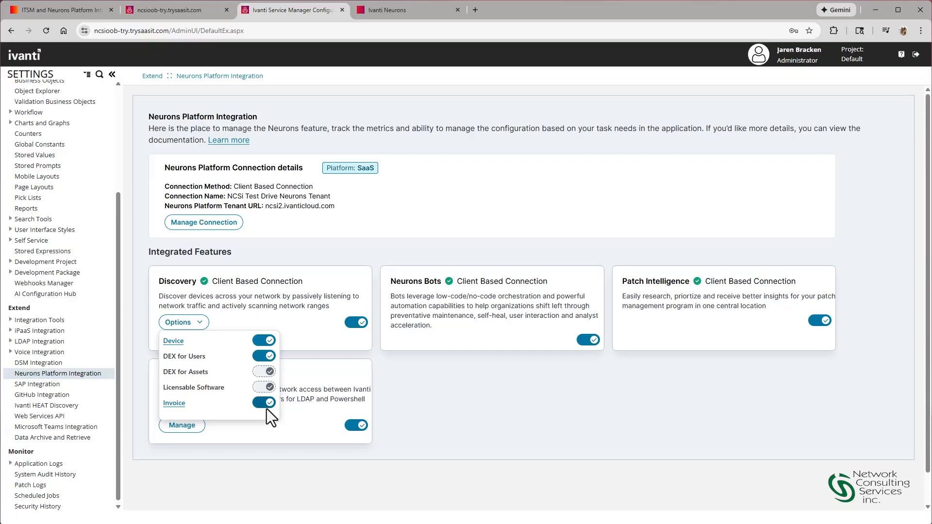
pyautogui.click(577, 374)
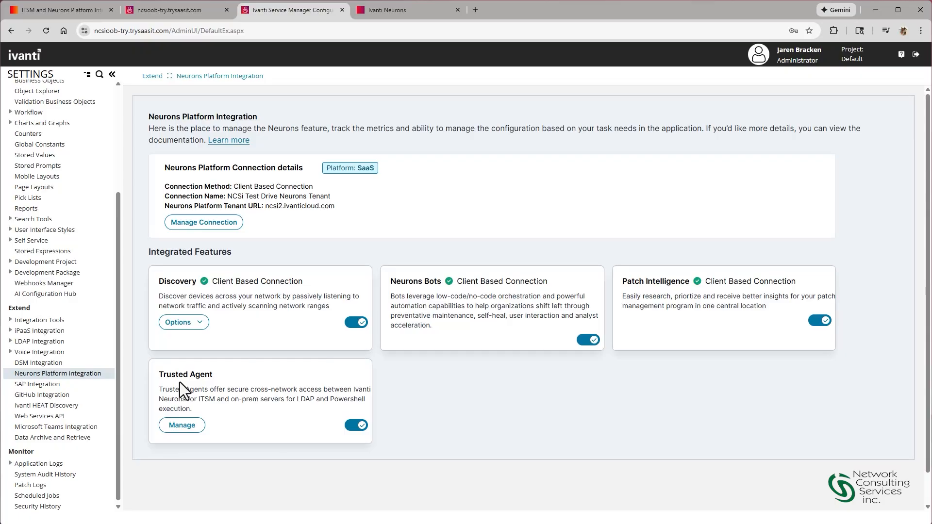
# Step: Open the Ivanti Neurons Connector - Device data import connection, test it and dismiss the test report
pyautogui.click(19, 321)
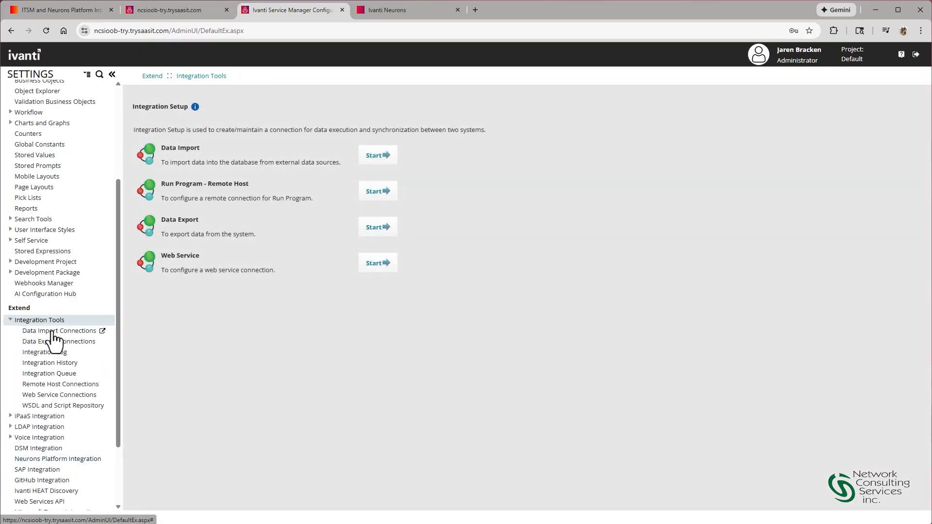
pyautogui.click(51, 332)
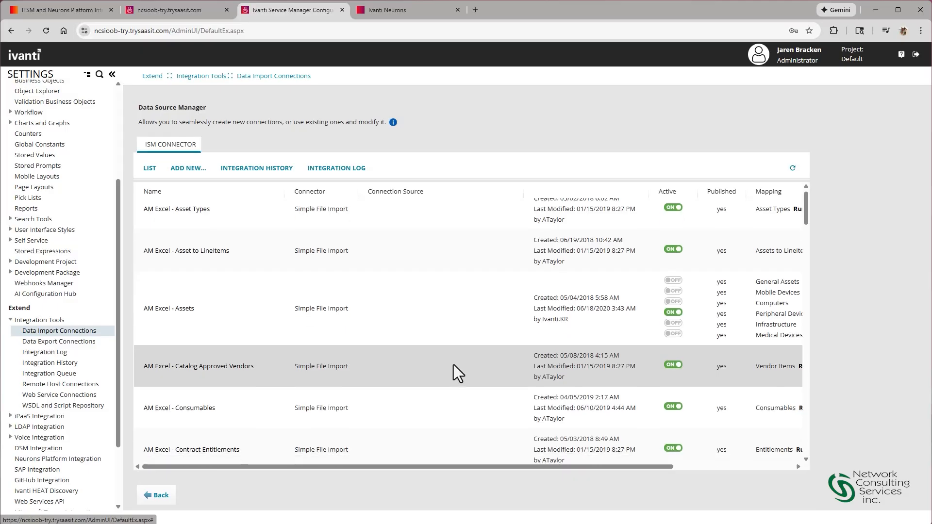
pyautogui.scroll(-15, 453, 366)
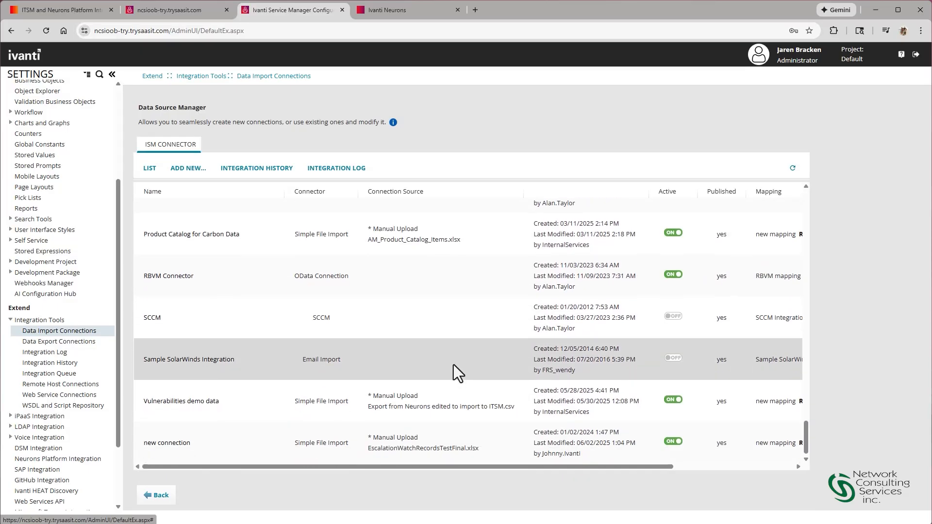
pyautogui.scroll(5, 455, 361)
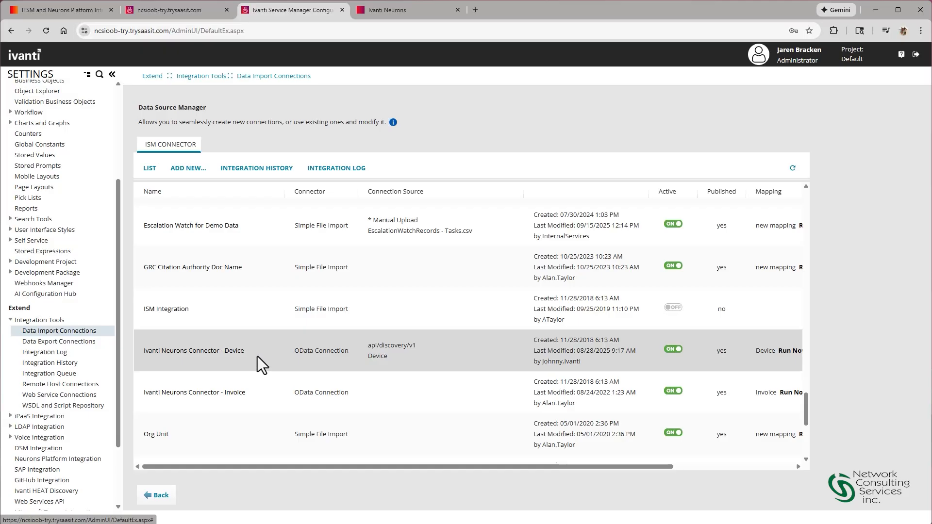
pyautogui.click(190, 359)
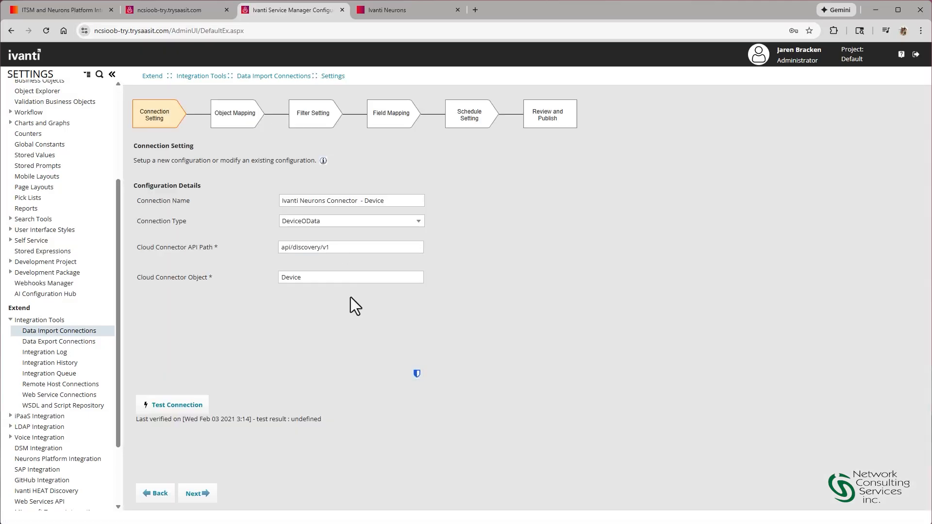
pyautogui.click(184, 405)
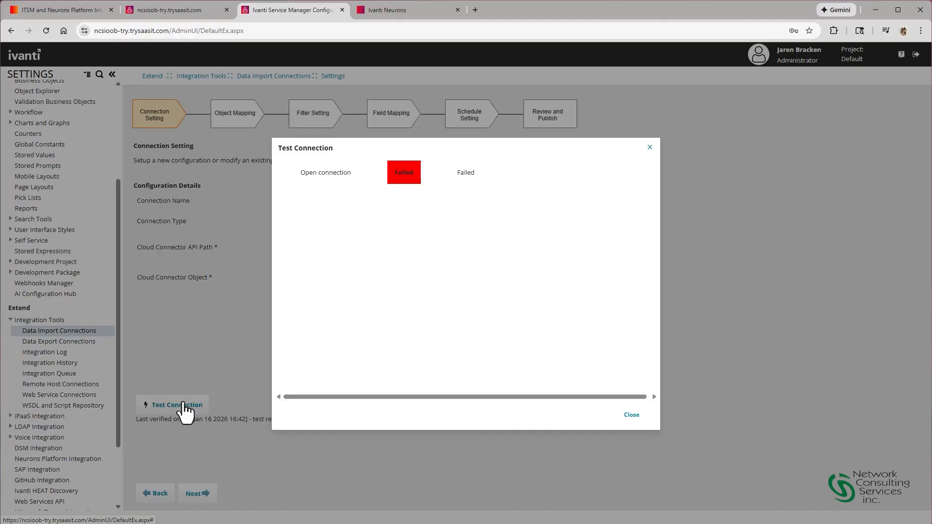
pyautogui.click(632, 416)
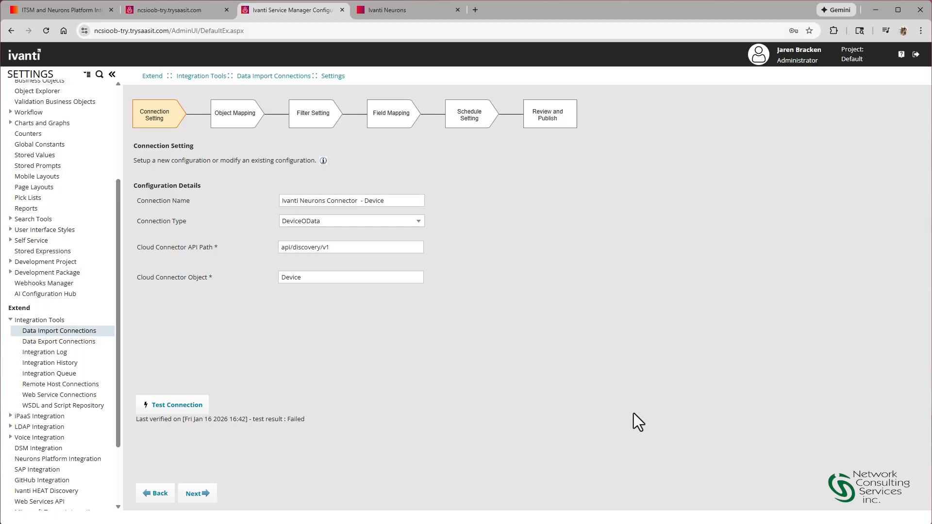
# Step: Find the Global Constants in the settings, set EnableNeuronPlatformIntegration to True and save the change
pyautogui.scroll(5, 63, 375)
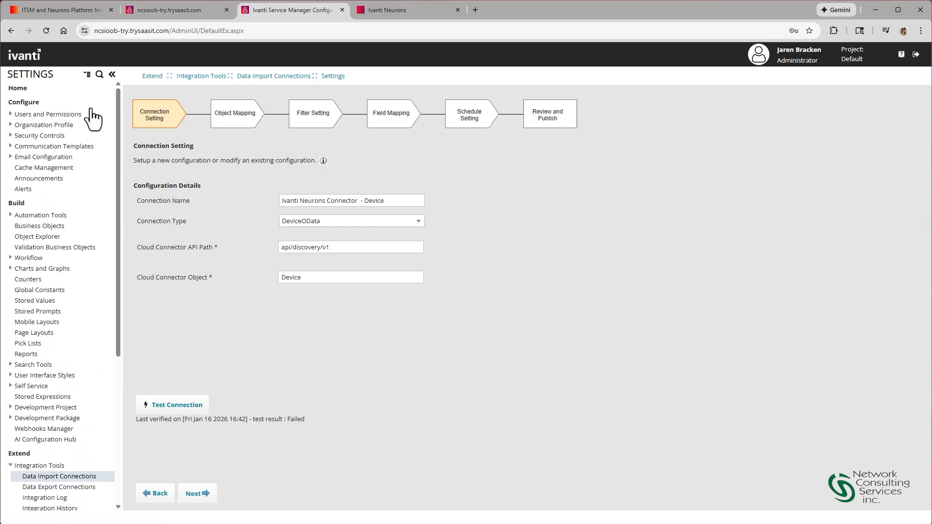
pyautogui.click(99, 76)
pyautogui.write('consta')
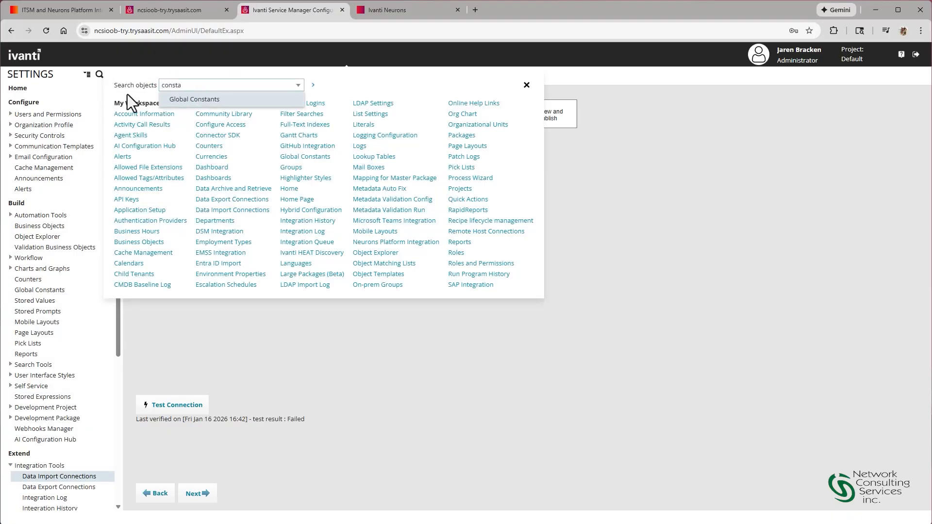
pyautogui.press('Return')
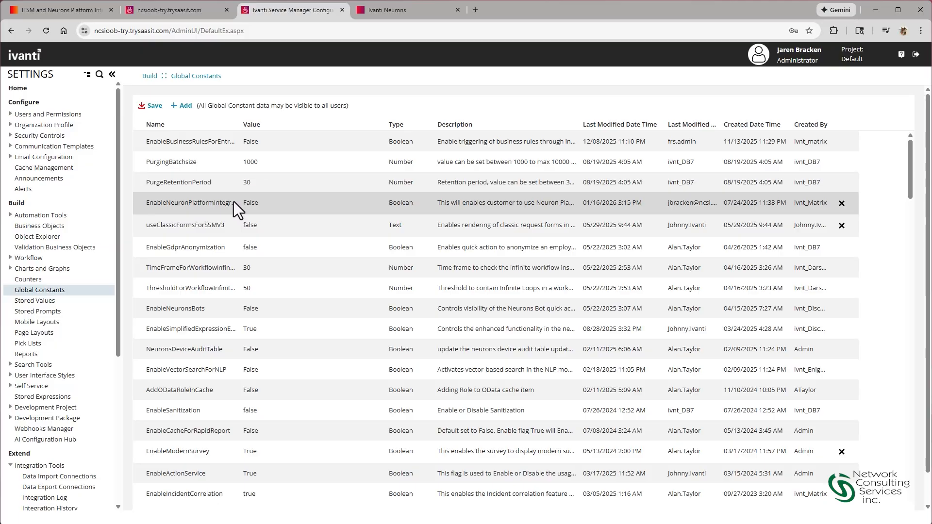
pyautogui.doubleClick(278, 203)
pyautogui.moveTo(278, 203); pyautogui.dragTo(192, 210)
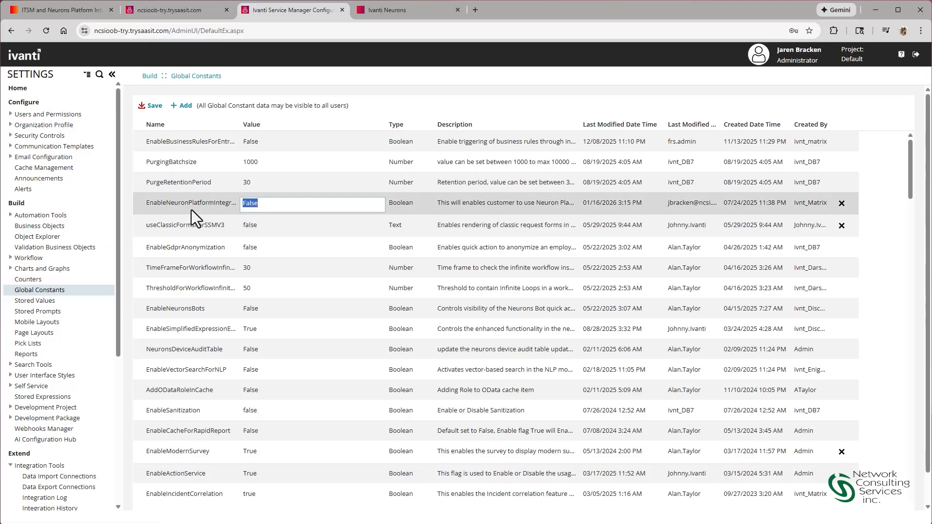
pyautogui.write('True')
pyautogui.click(154, 107)
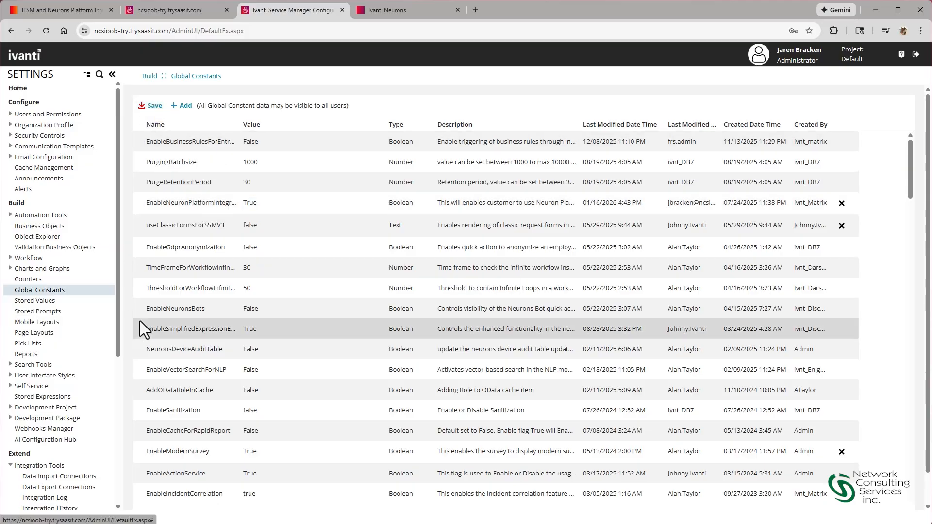
# Step: Reopen the Ivanti Neurons Connector - Device data import connection and test its connection again
pyautogui.click(77, 477)
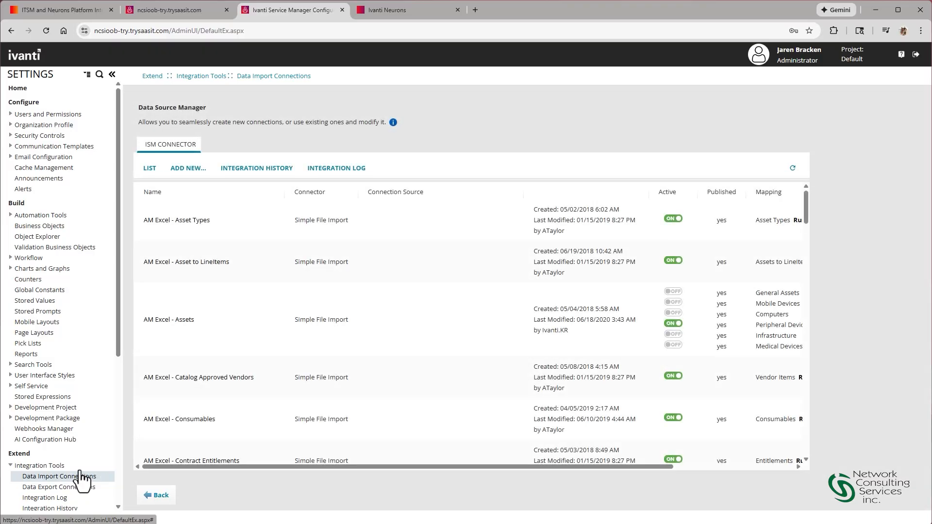
pyautogui.scroll(-10, 217, 416)
pyautogui.scroll(-15, 217, 415)
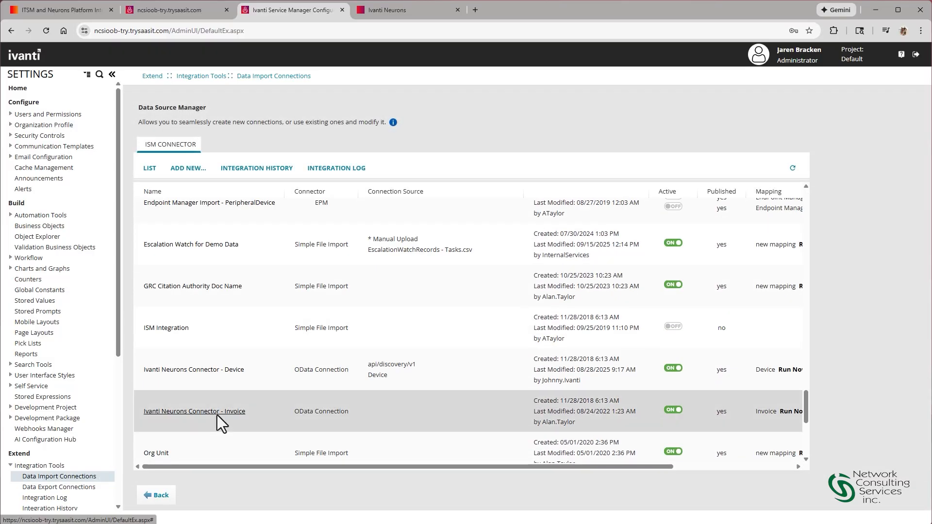
pyautogui.click(229, 371)
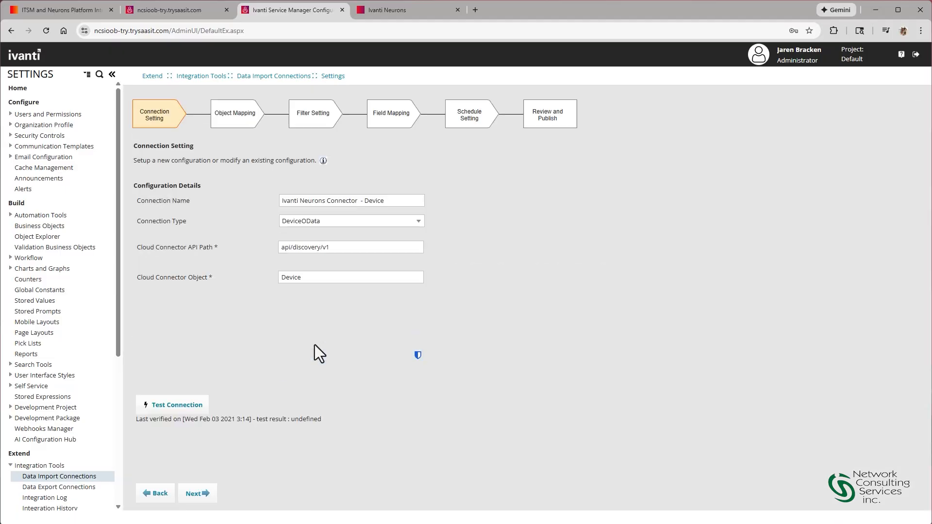
pyautogui.click(185, 407)
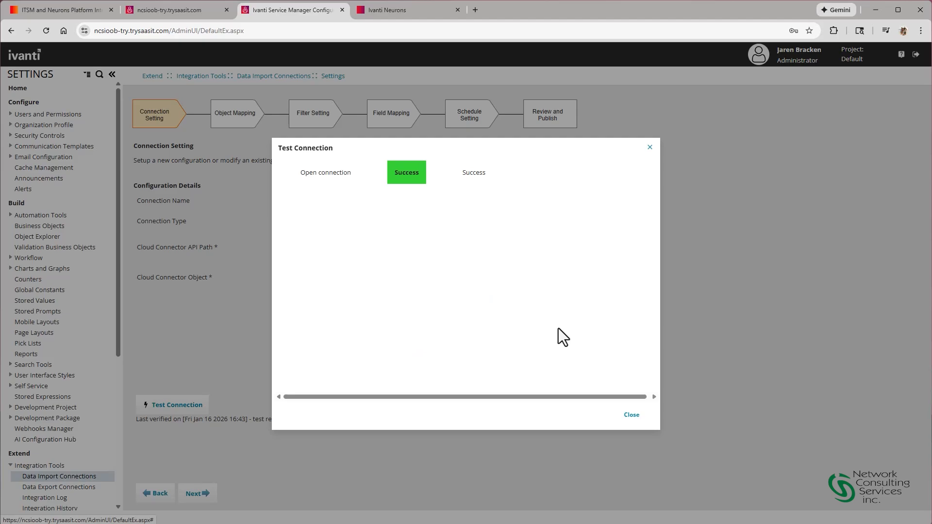
pyautogui.click(637, 414)
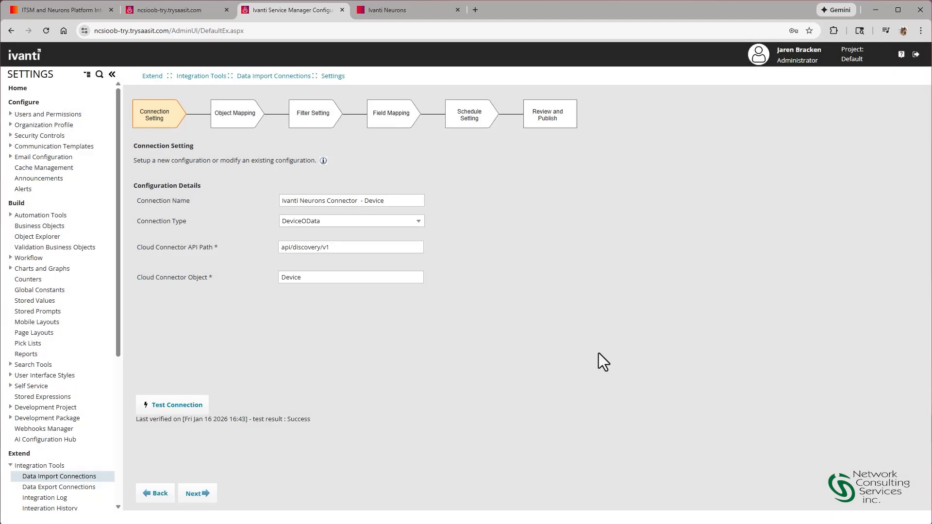